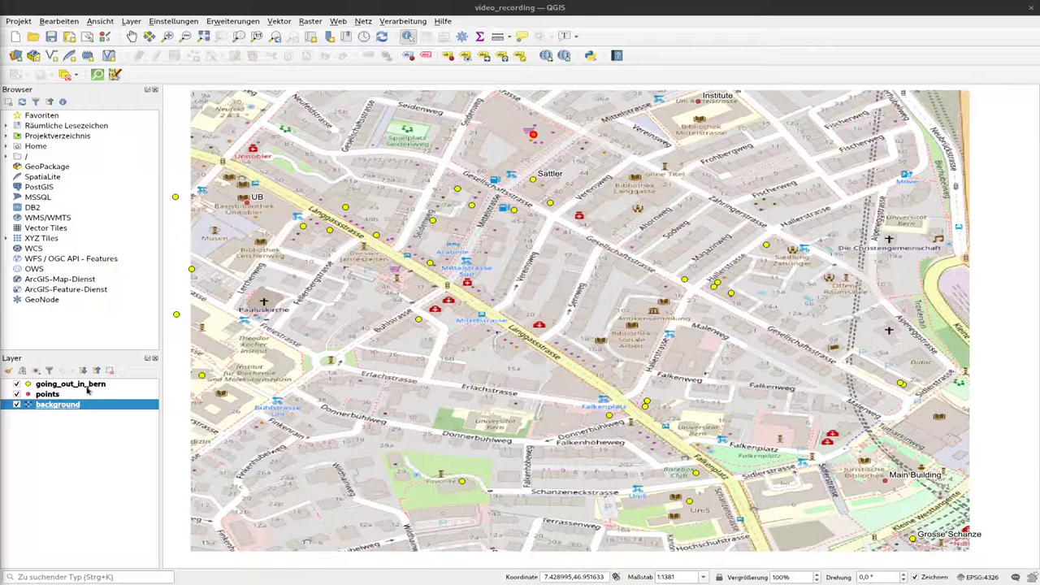
Step: Filter the going_out_in_bern layer with the expression "amenity" = 'bar'
click(52, 395)
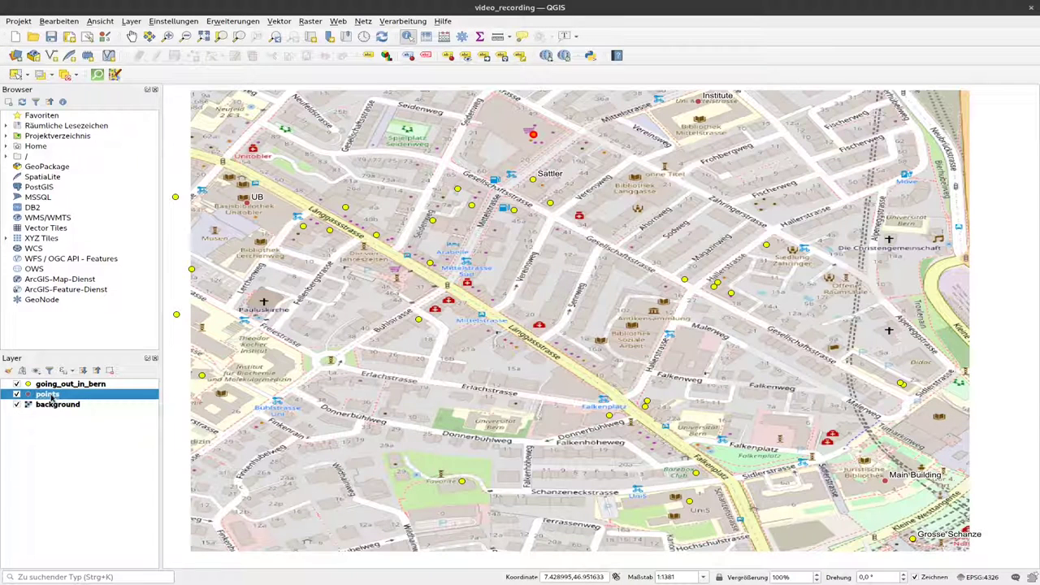
click(104, 384)
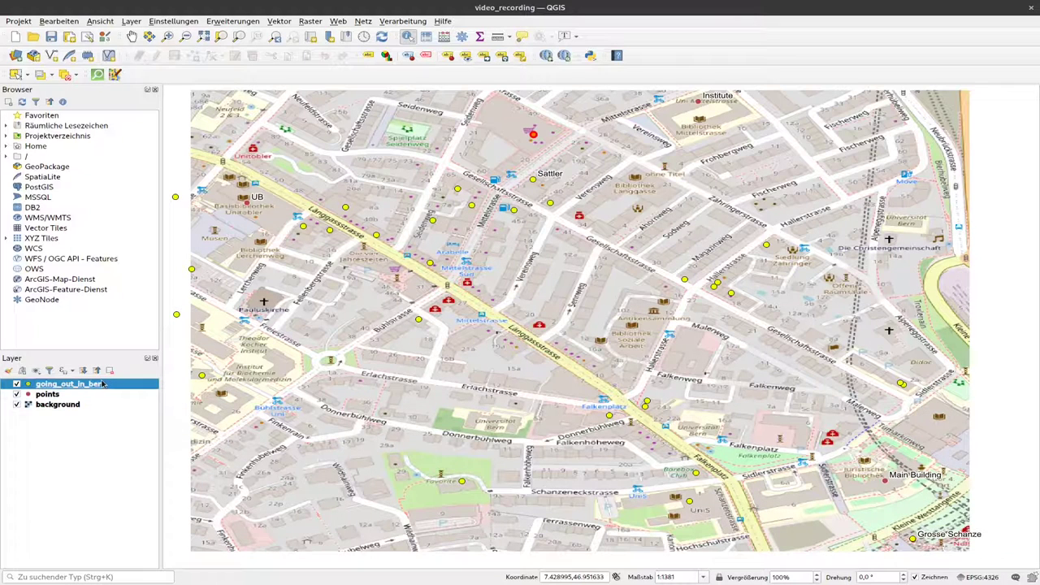
right_click(101, 385)
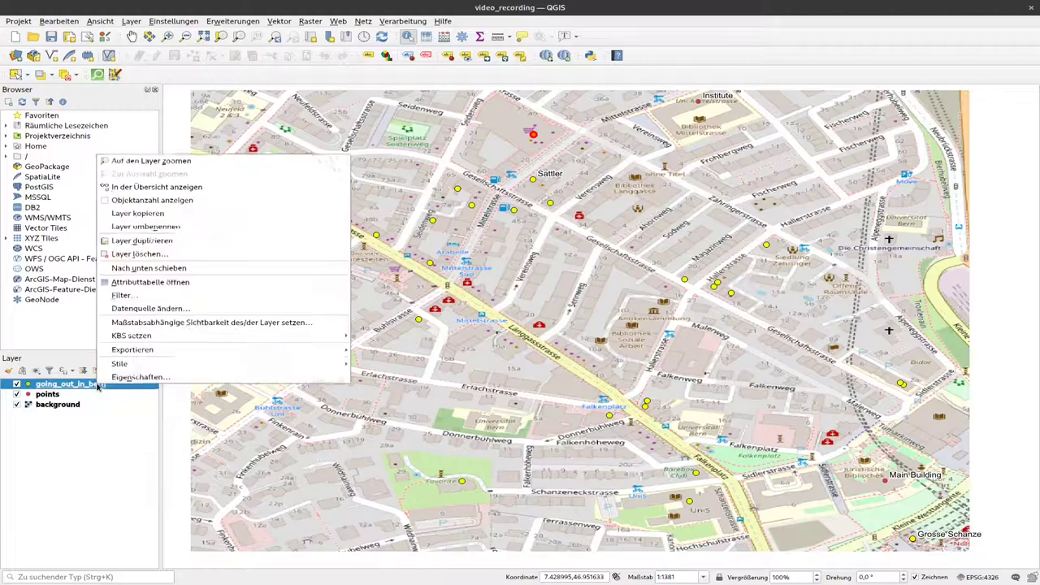
click(200, 298)
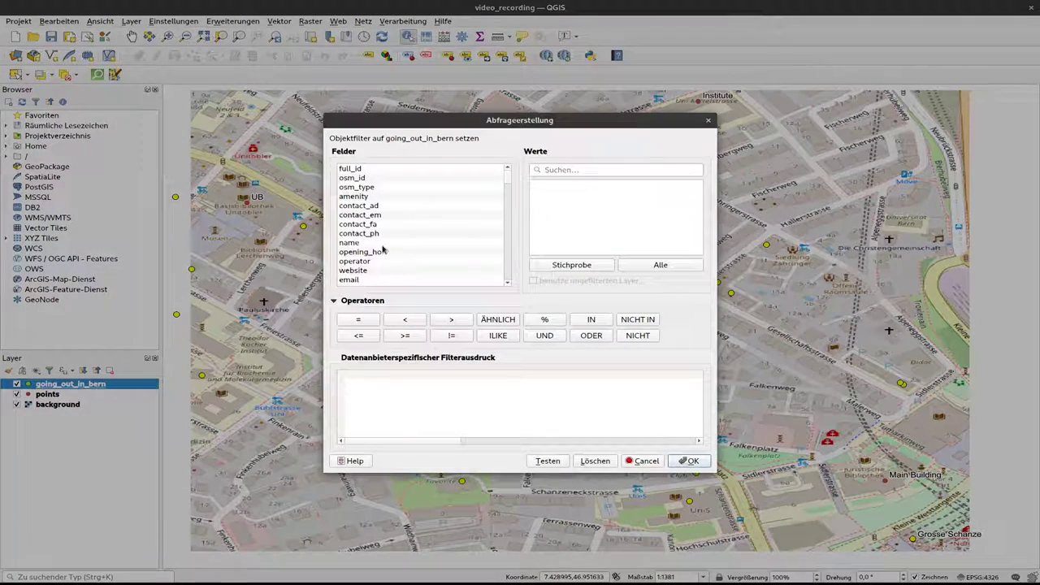
scroll(409, 246, down, 2)
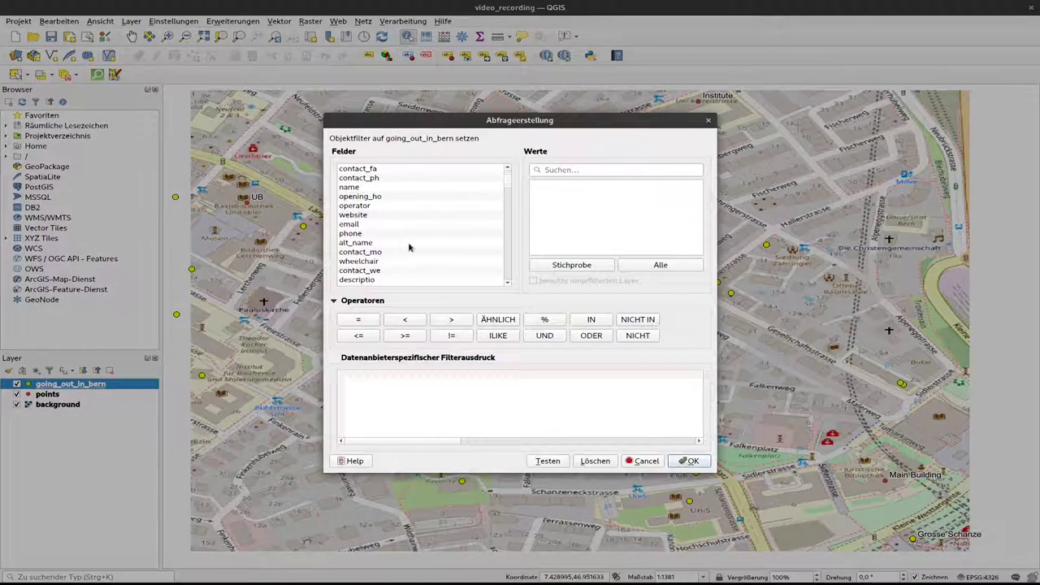
scroll(374, 218, up, 2)
click(374, 198)
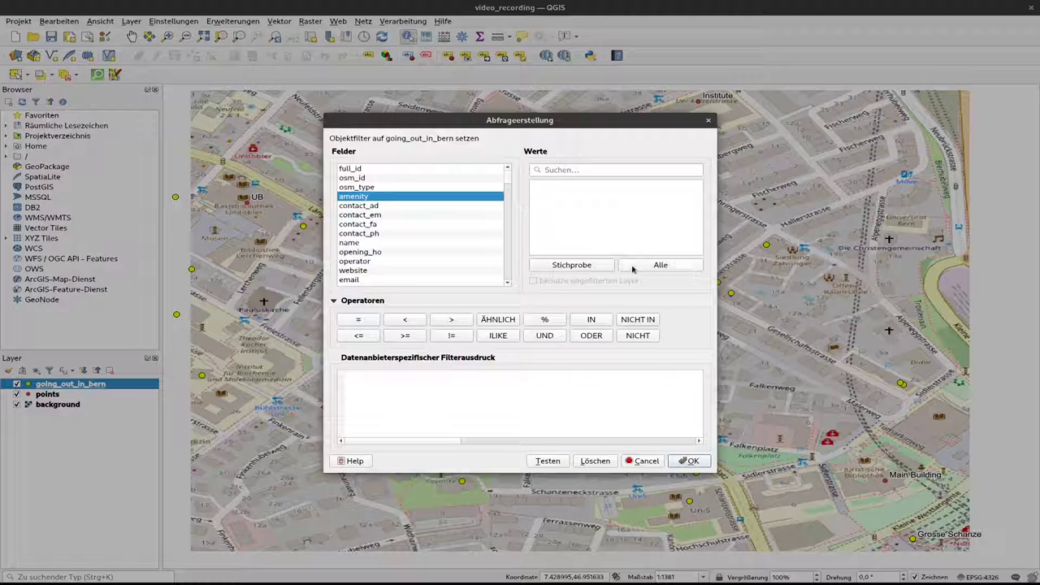
double_click(361, 198)
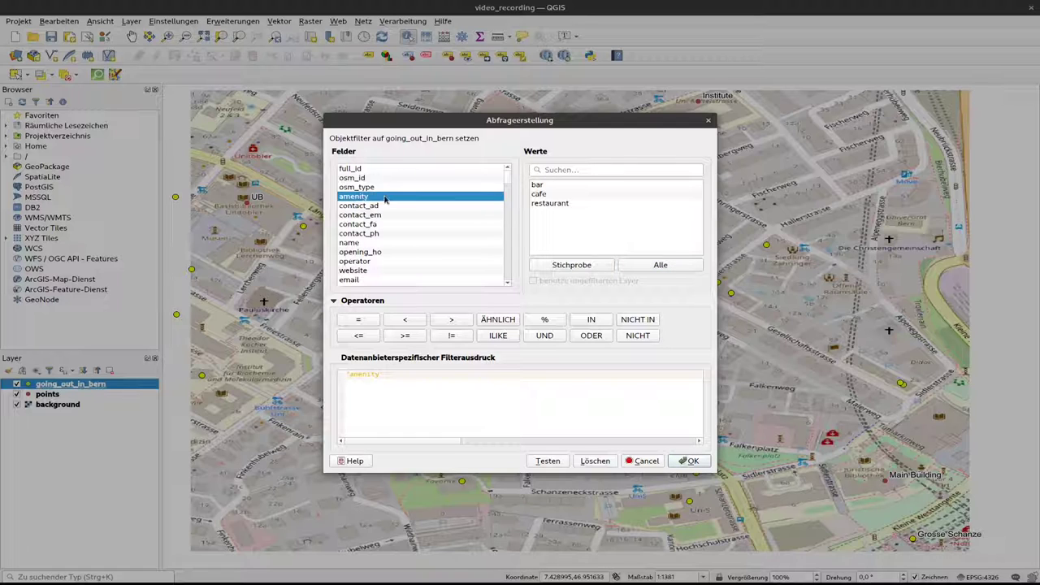
click(350, 321)
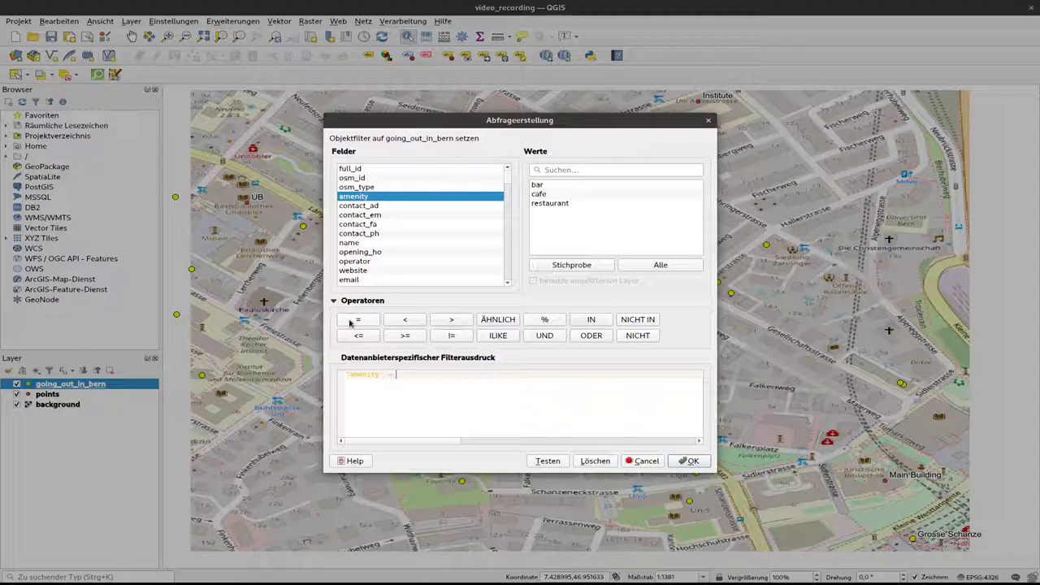
double_click(555, 187)
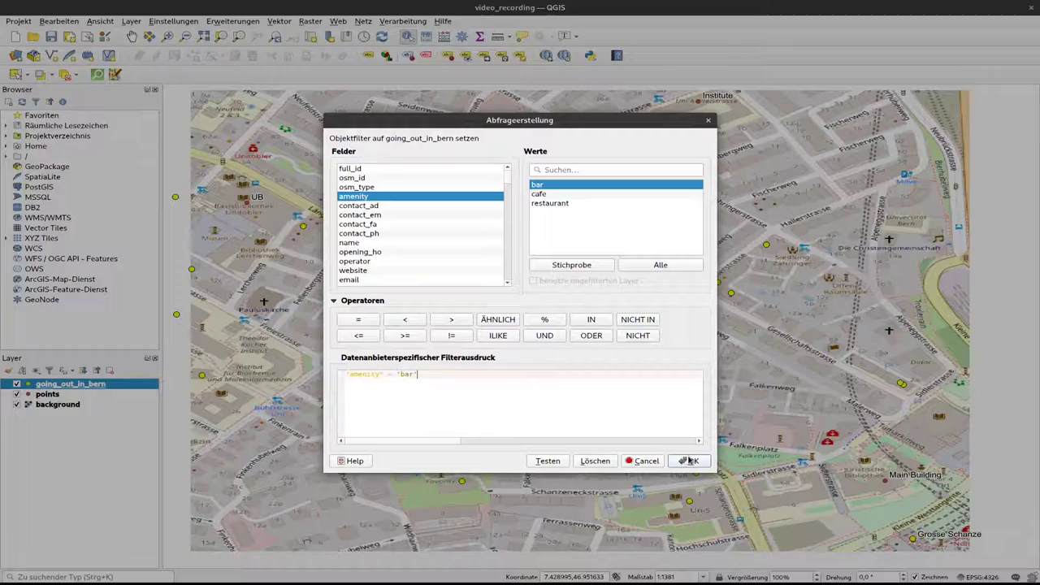
click(688, 461)
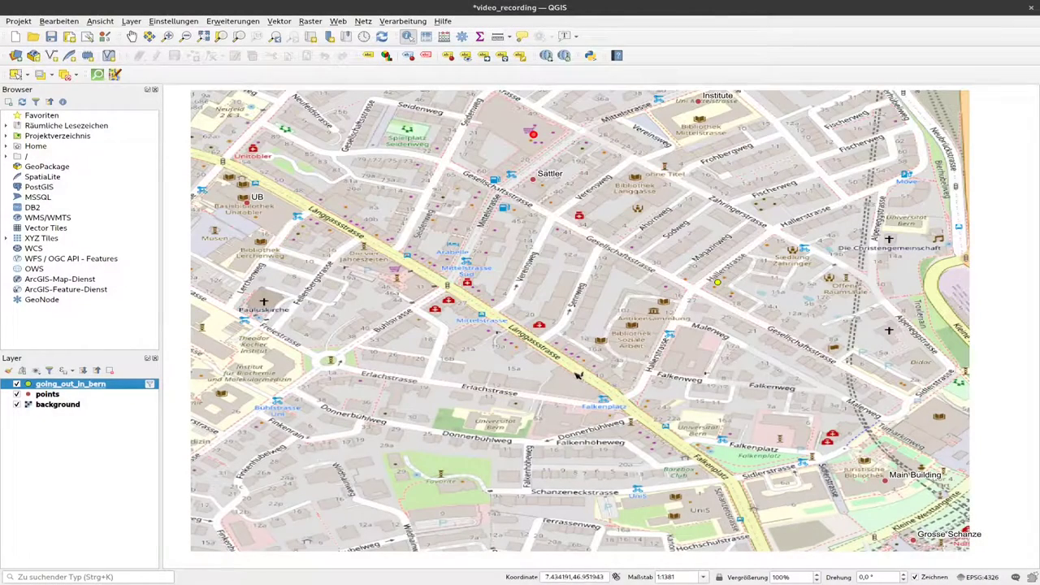
Step: Zoom out and pan until all bar points around the Bern background map are visible
scroll(512, 398, down, 3)
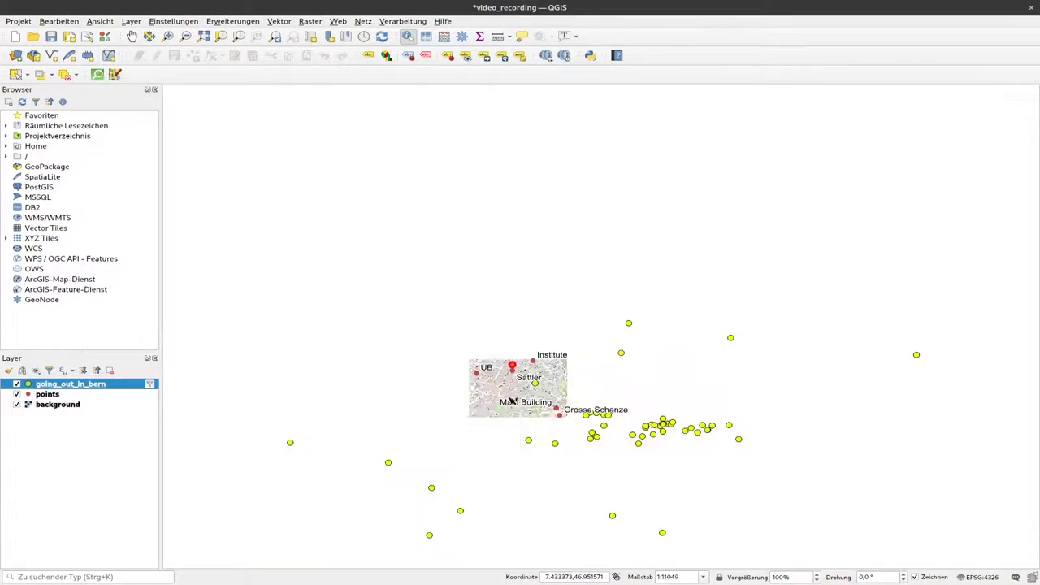
drag(580, 395, 488, 307)
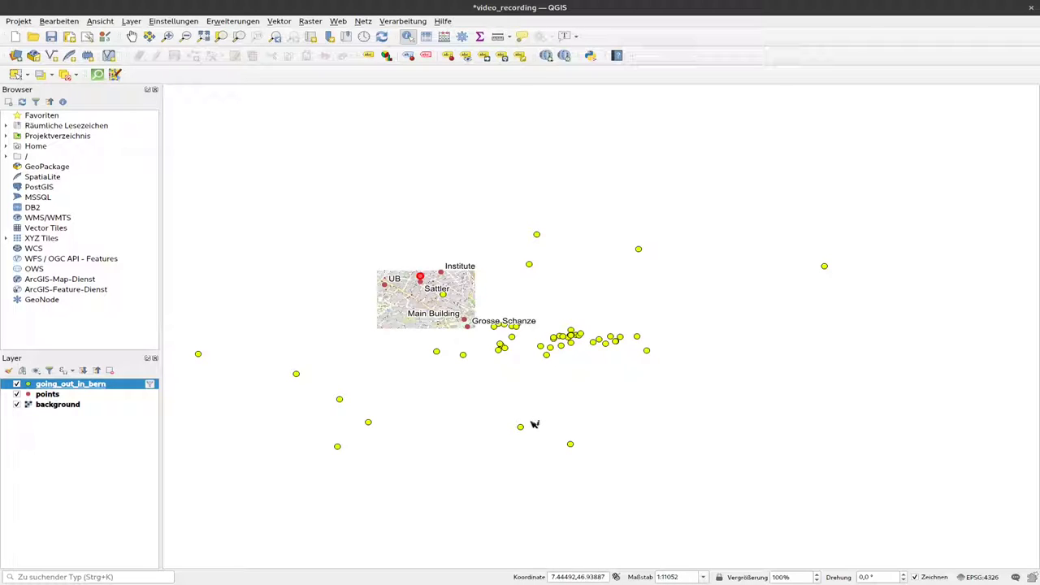
Step: Start Exportieren > Objekte speichern als… for the going_out_in_bern layer
right_click(101, 388)
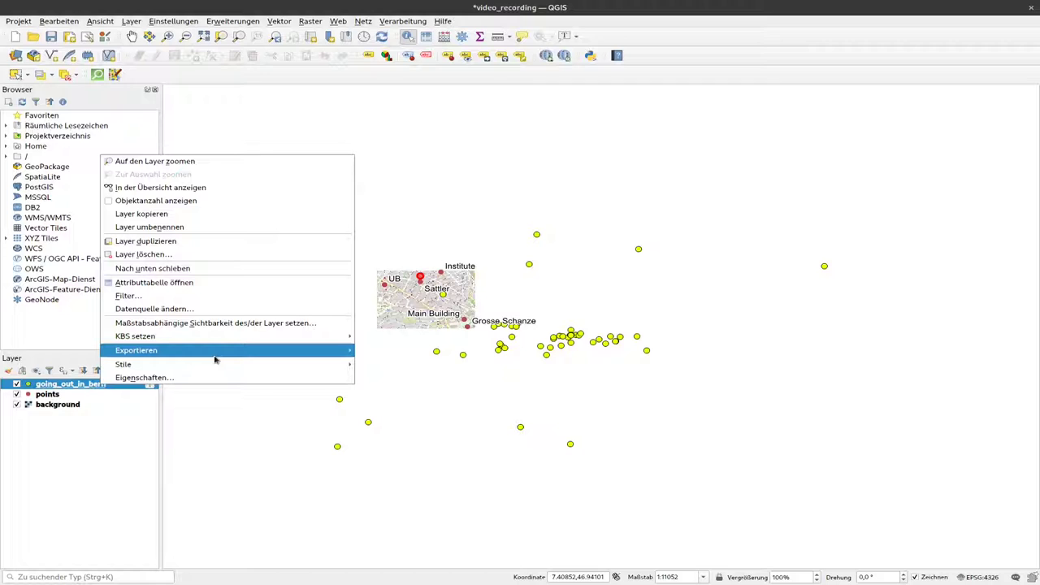
mouse_move(215, 357)
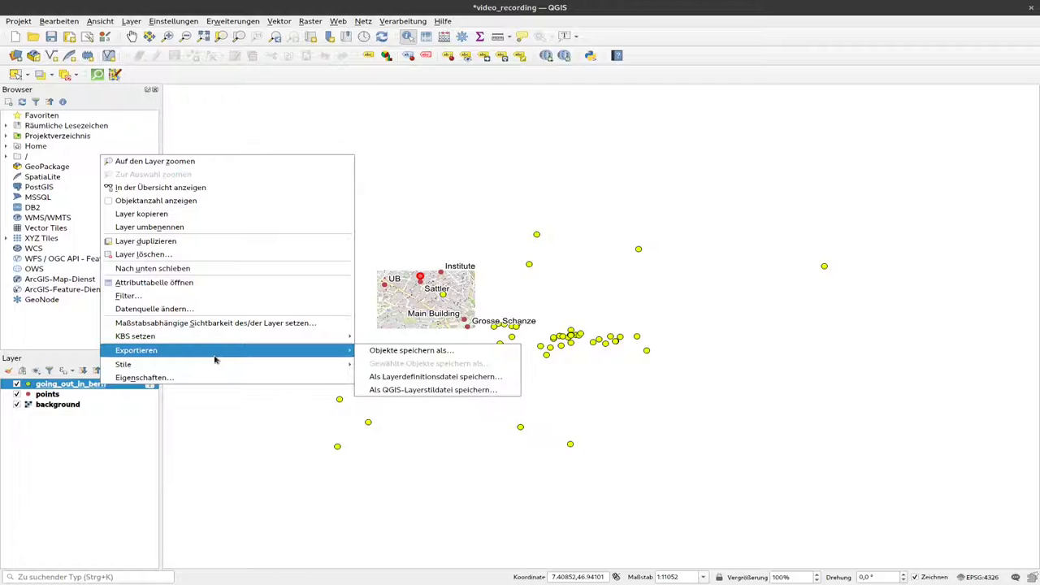
click(436, 351)
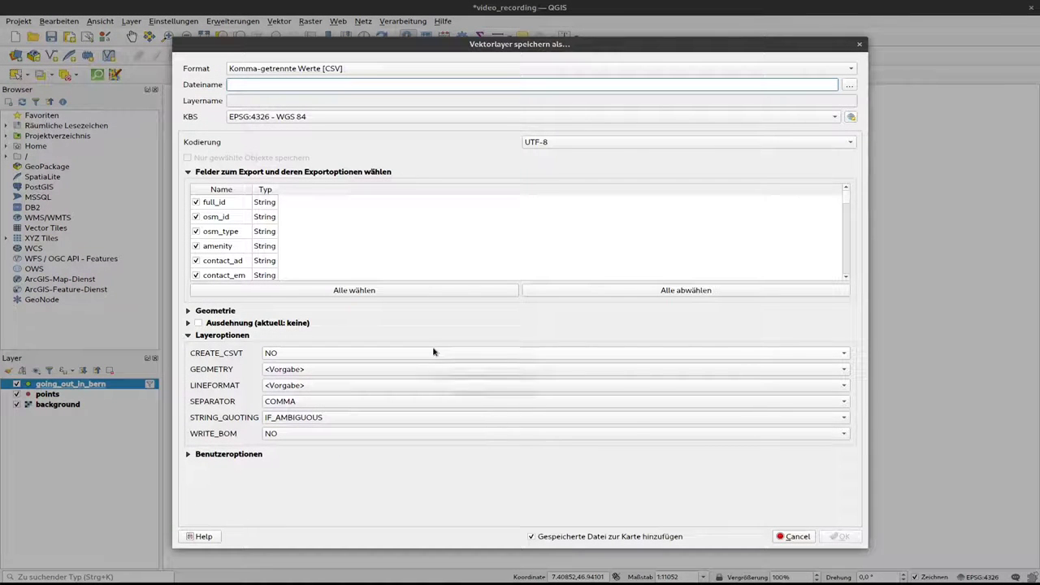
Step: Change the export format from CSV to ESRI-Shapedatei
click(548, 69)
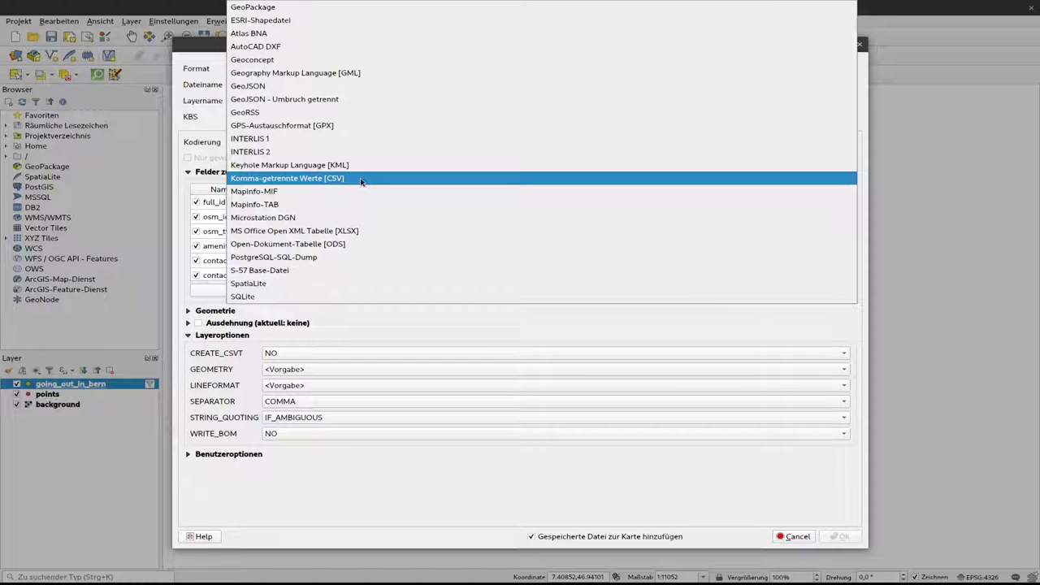
click(299, 22)
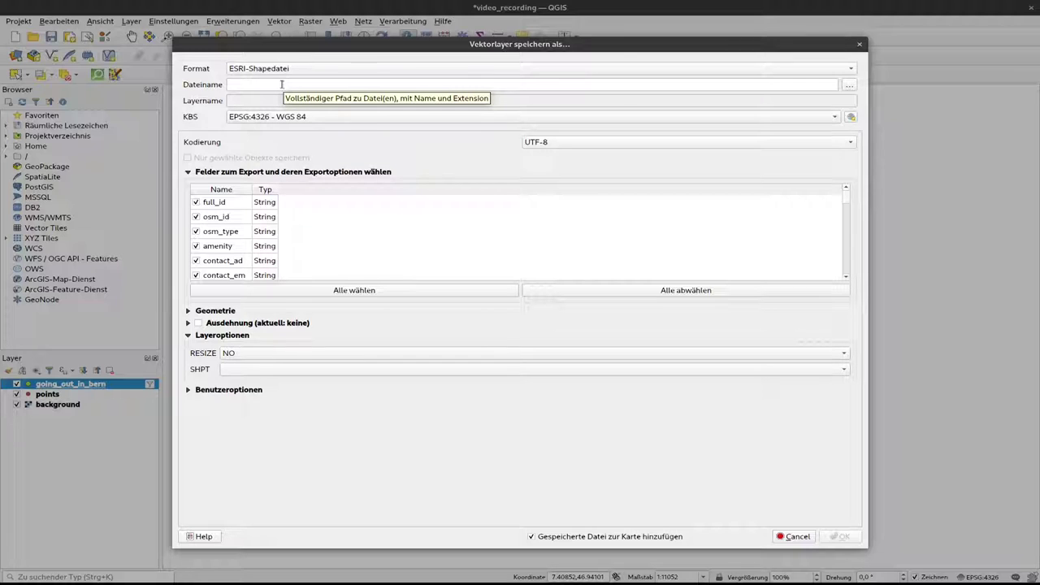
Step: Set the export file name to bars.shp in the Downloads folder
click(850, 86)
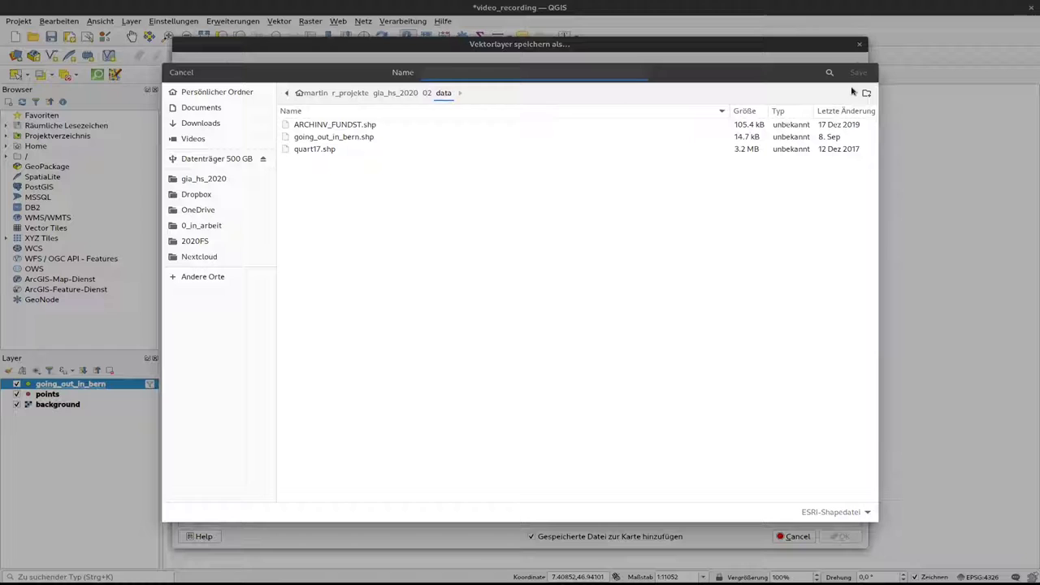
click(230, 124)
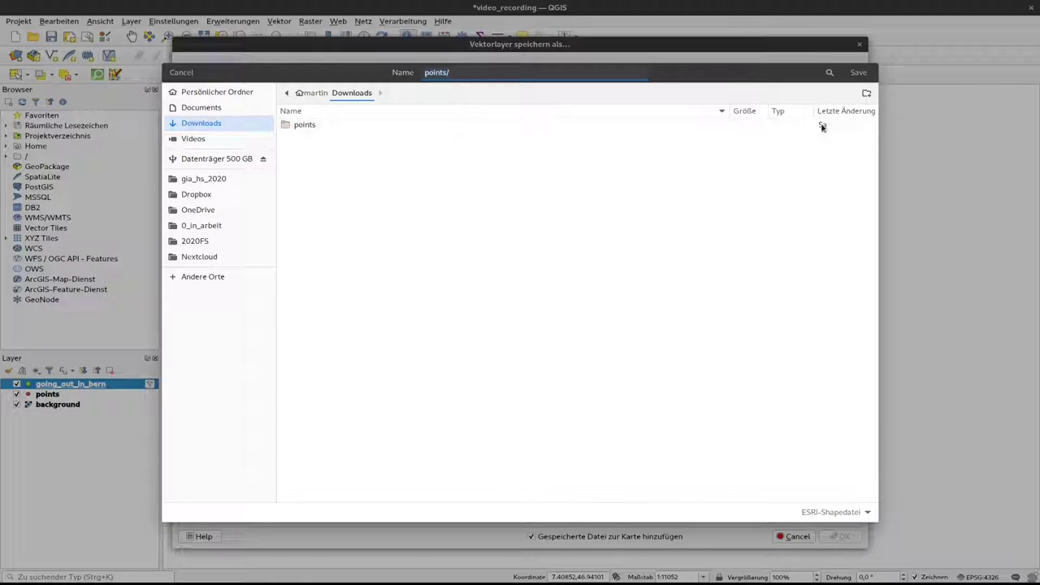
click(859, 75)
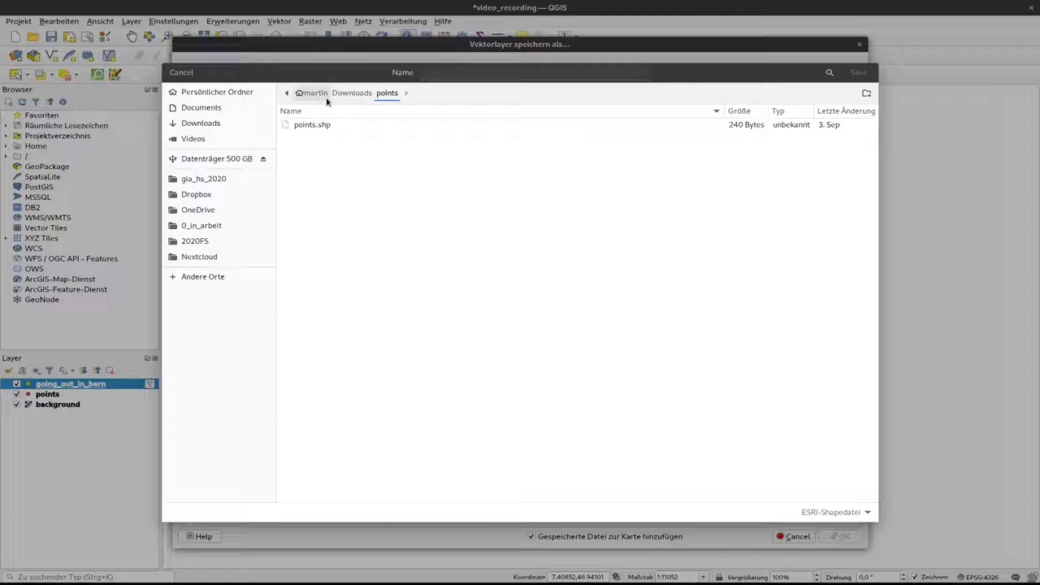
click(351, 93)
click(466, 73)
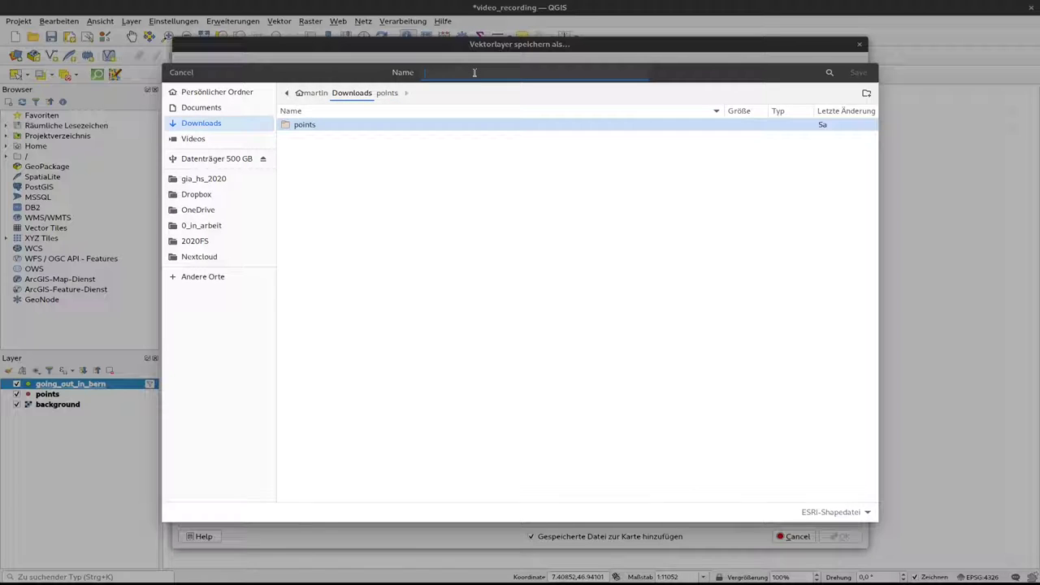
text(bars)
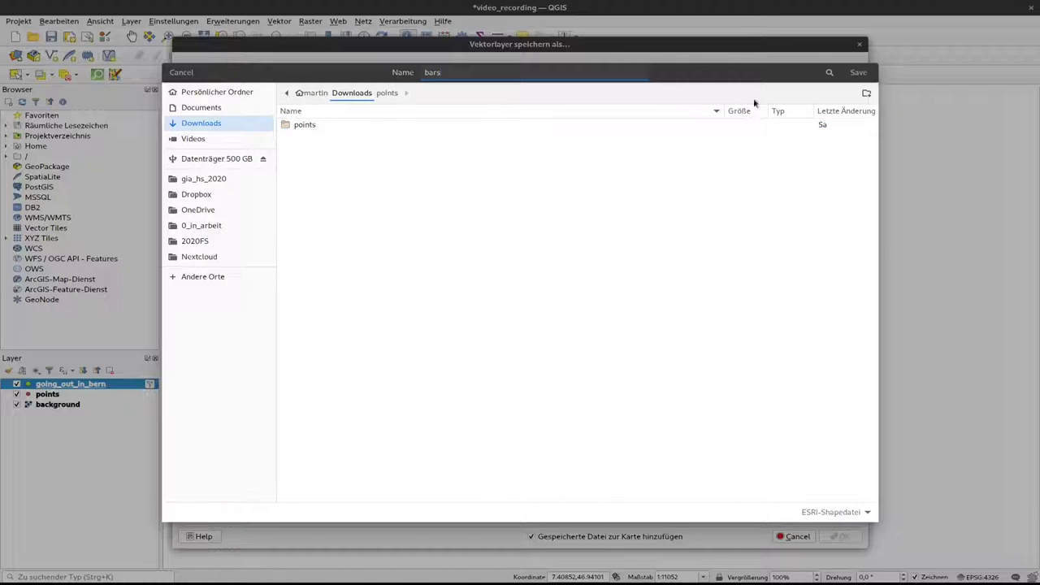
click(861, 75)
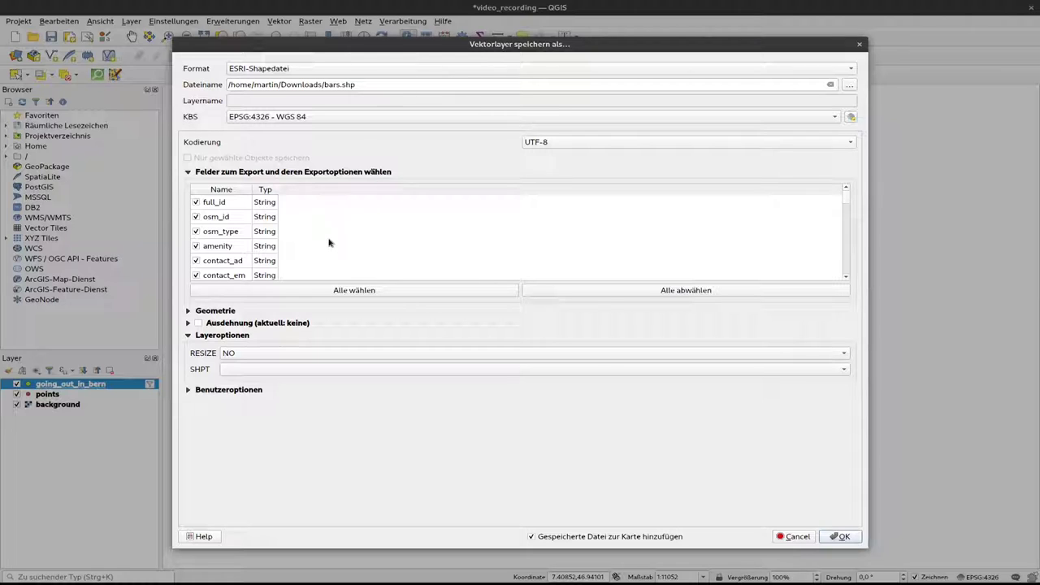
click(383, 117)
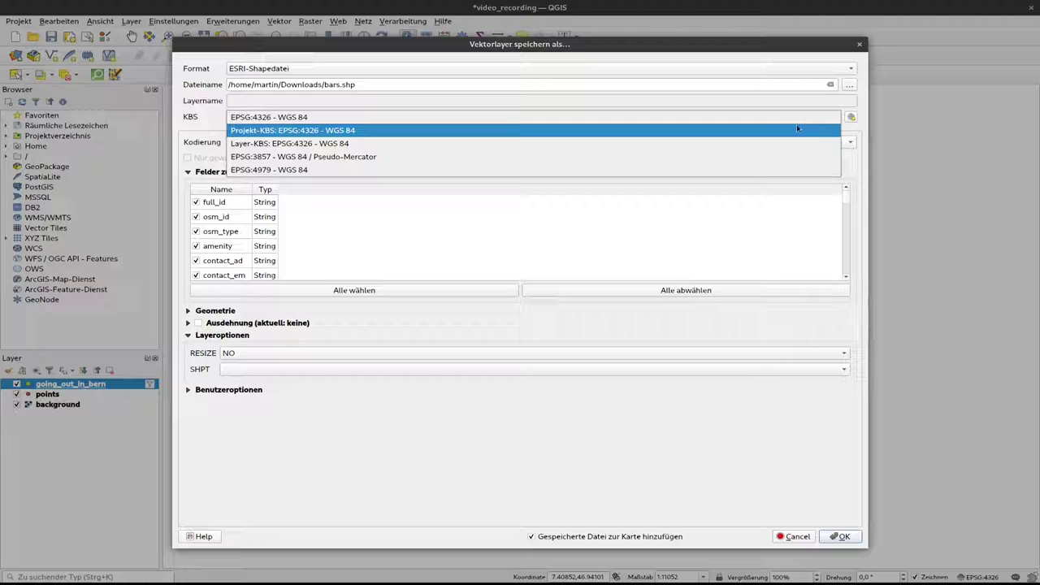
click(851, 120)
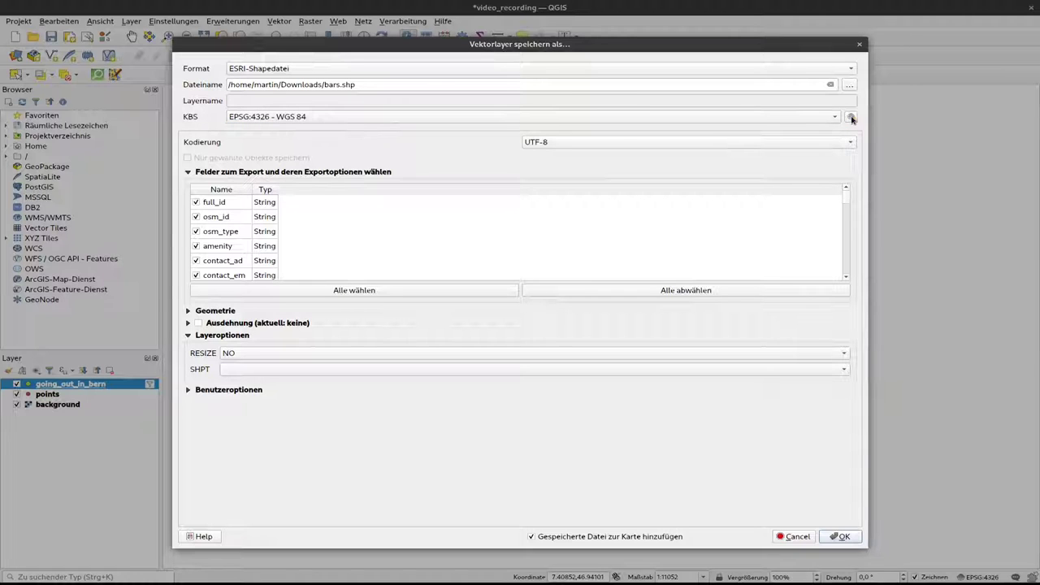
click(852, 120)
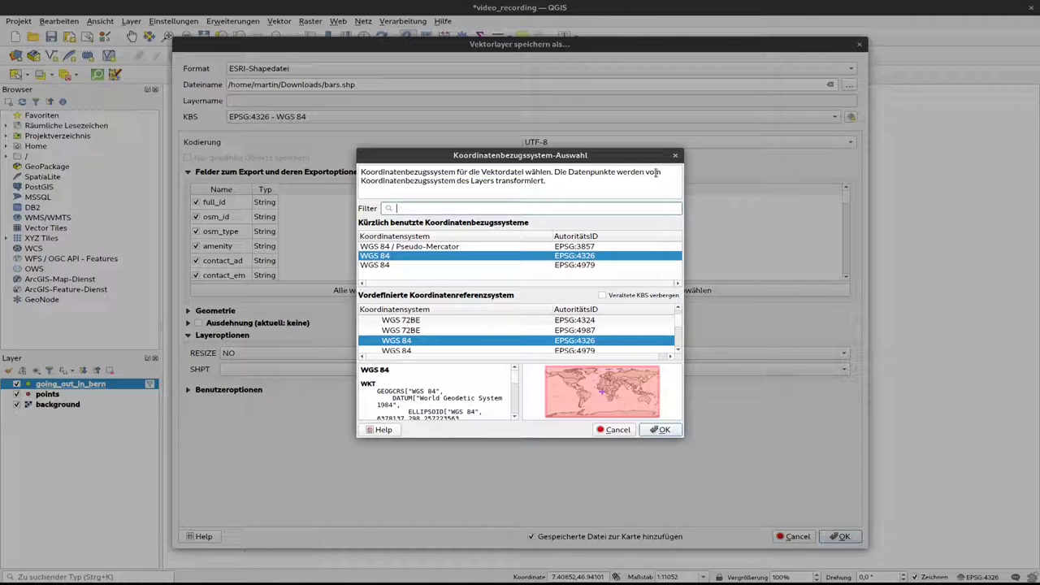
click(677, 156)
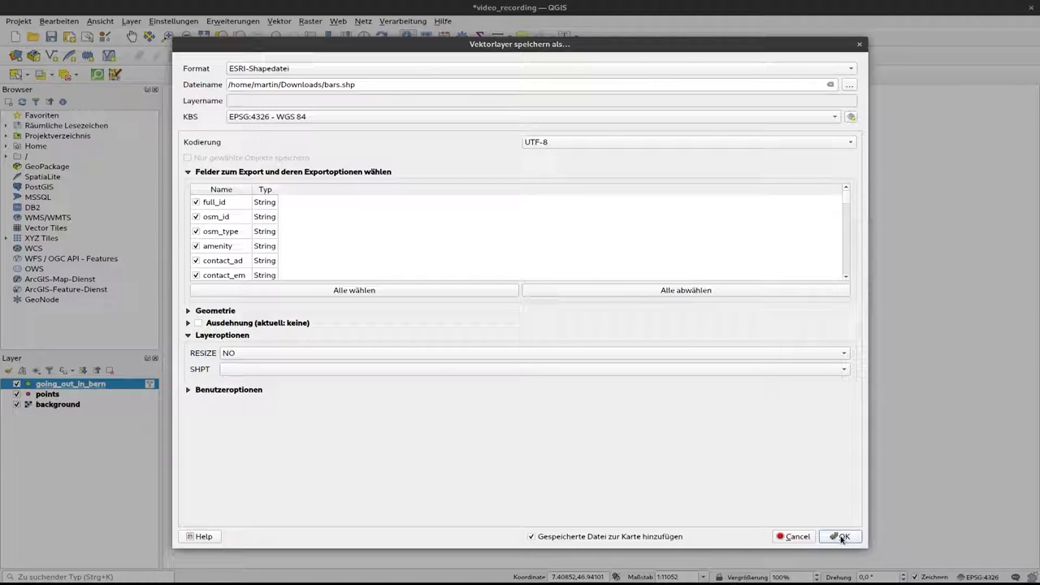
Step: Switch the export format back to Komma-getrennte Werte [CSV], targeting bars.csv
click(386, 70)
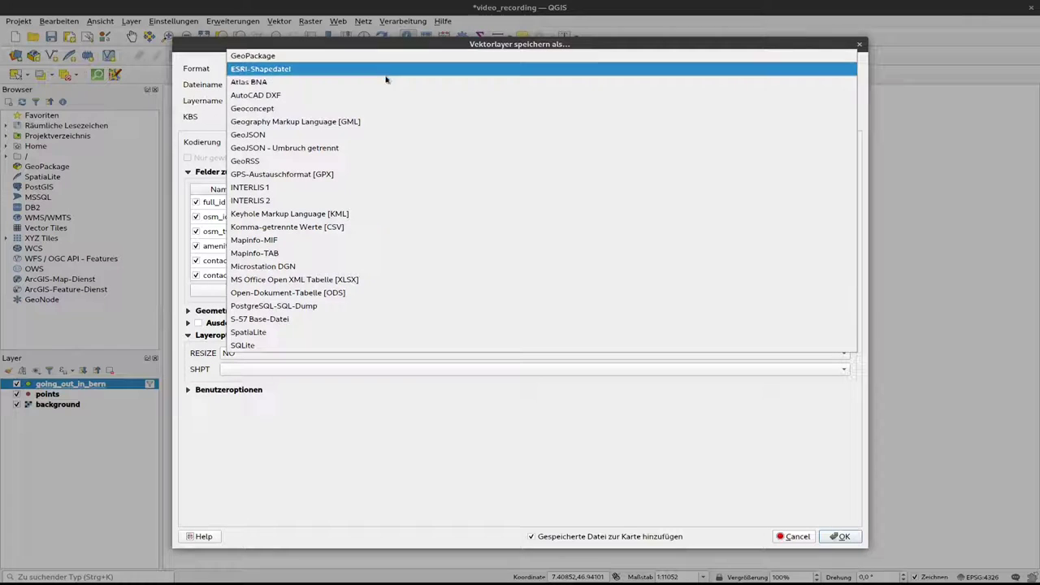
click(323, 228)
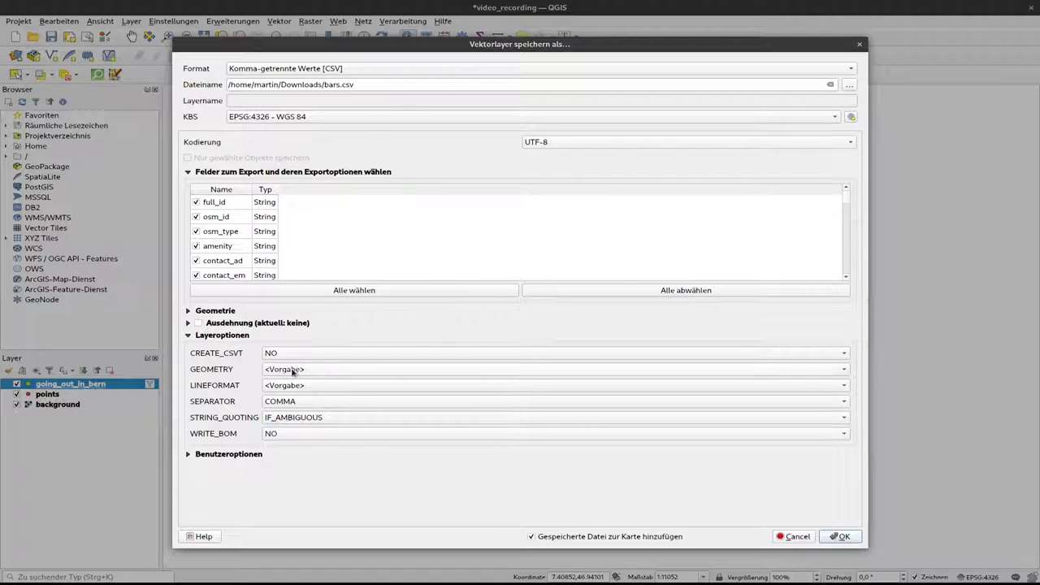
Step: Set the GEOMETRY layer option to AS_XY to write X and Y coordinate columns
click(188, 335)
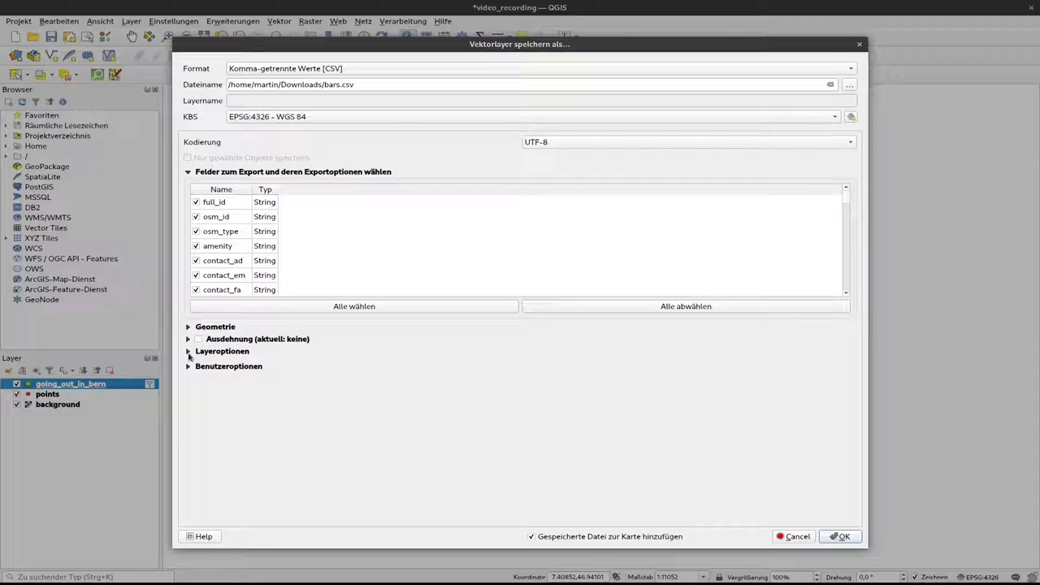
click(187, 353)
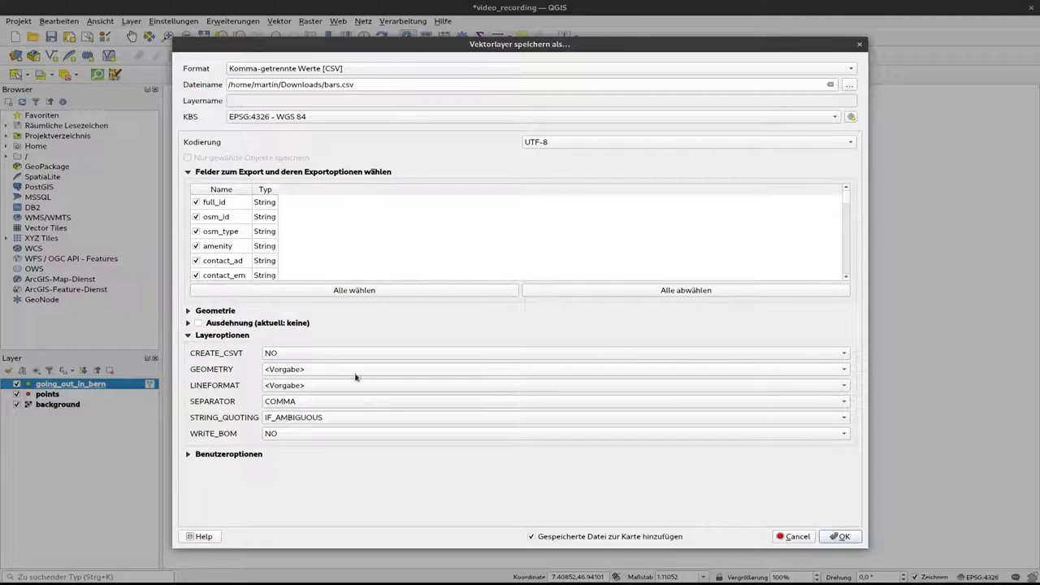
click(390, 371)
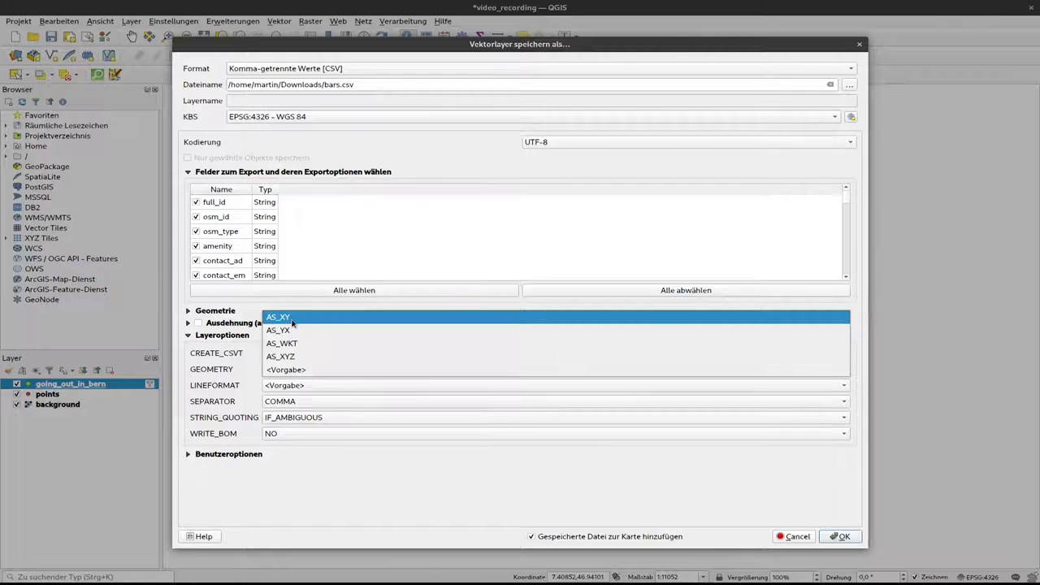
click(292, 323)
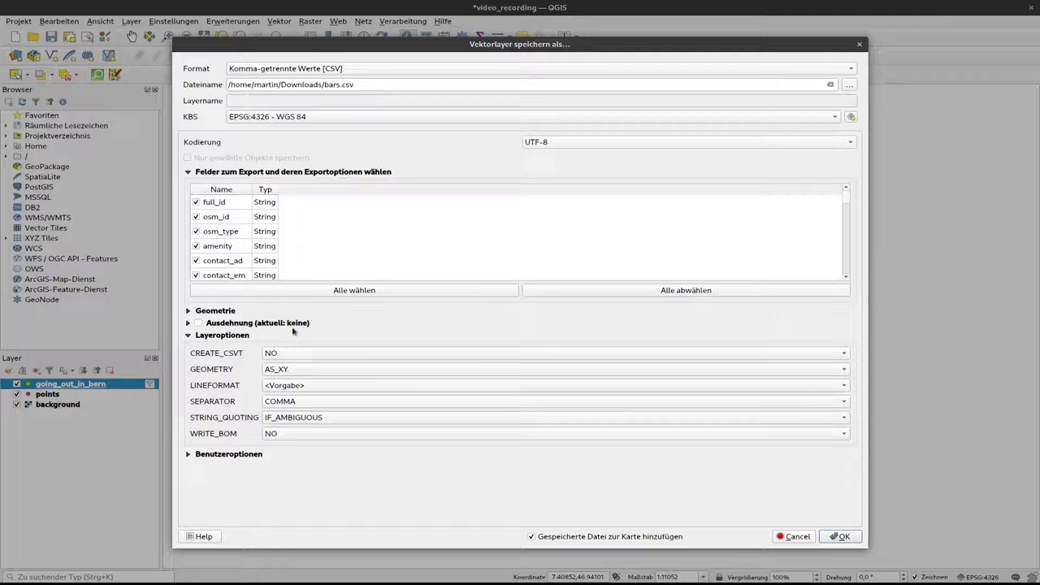
mouse_move(309, 119)
Step: Run the export, saving bars.csv to Downloads and adding it as the bars layer
click(843, 536)
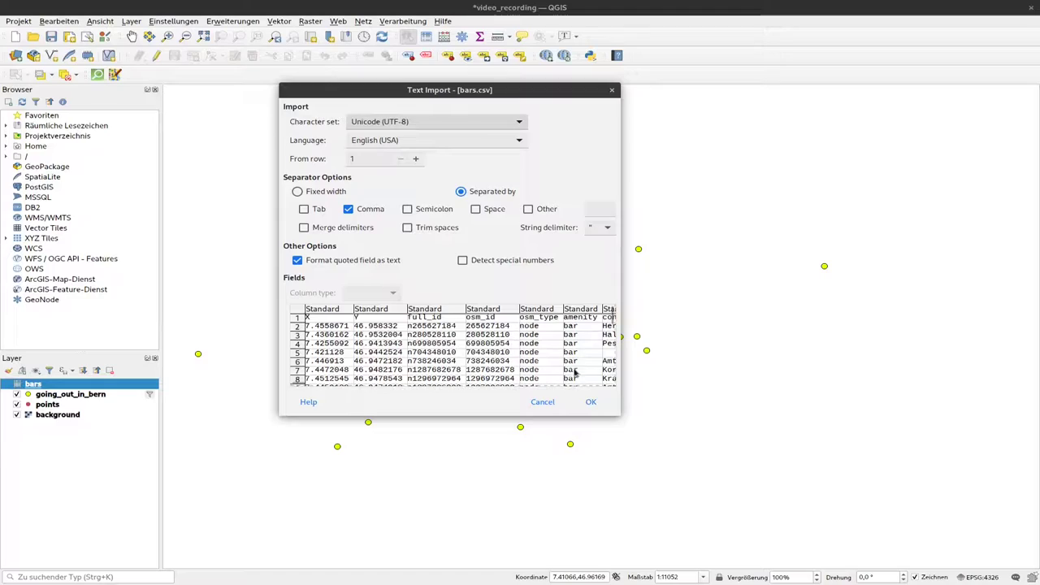
click(591, 401)
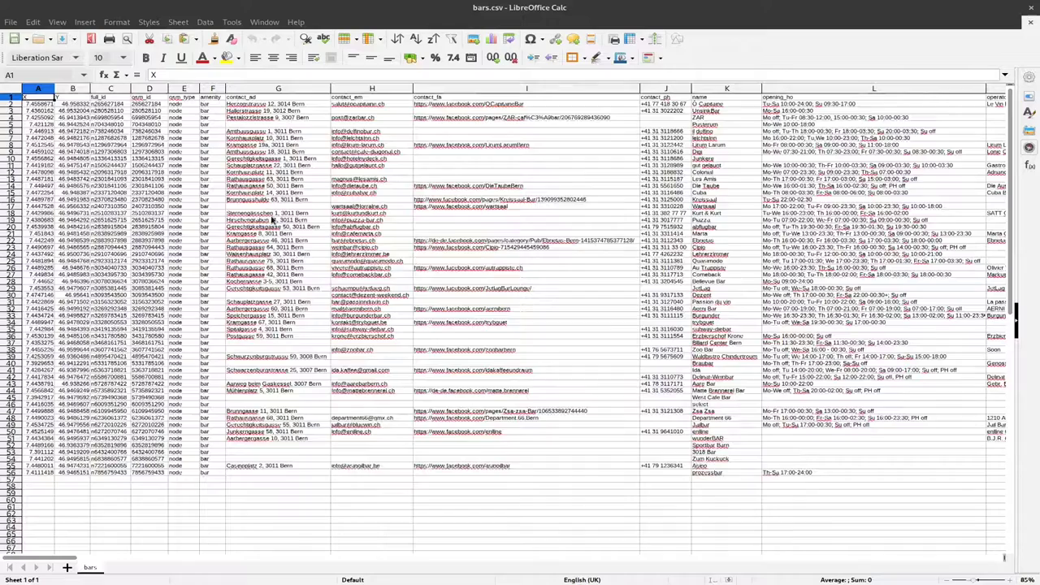
scroll(273, 220, up, 1)
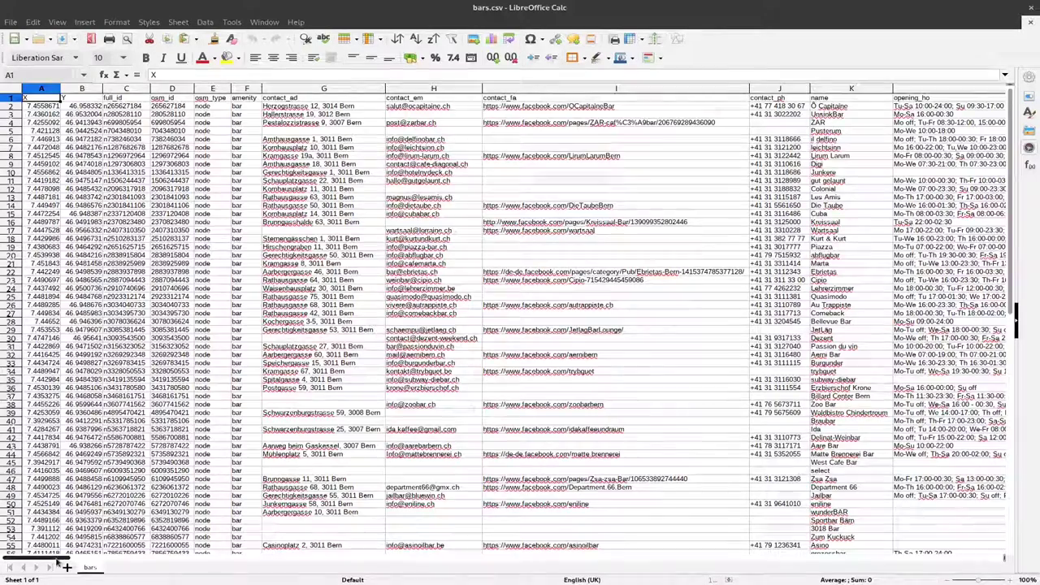
mouse_move(57, 562)
mouse_down()
mouse_move(369, 571)
mouse_move(57, 564)
mouse_up()
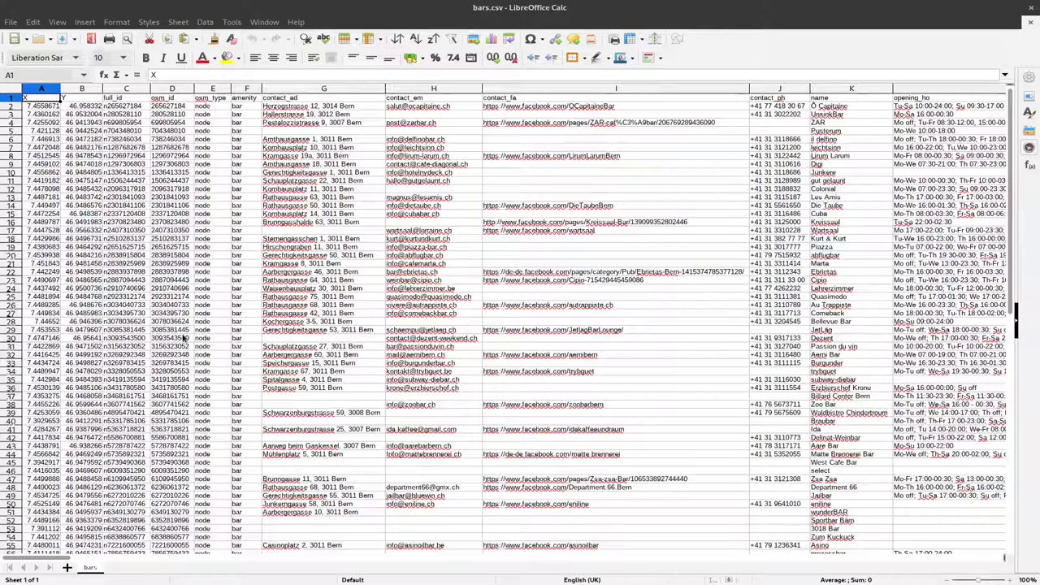
Step: Close LibreOffice Calc to return to the QGIS map with the bars layer
click(1032, 8)
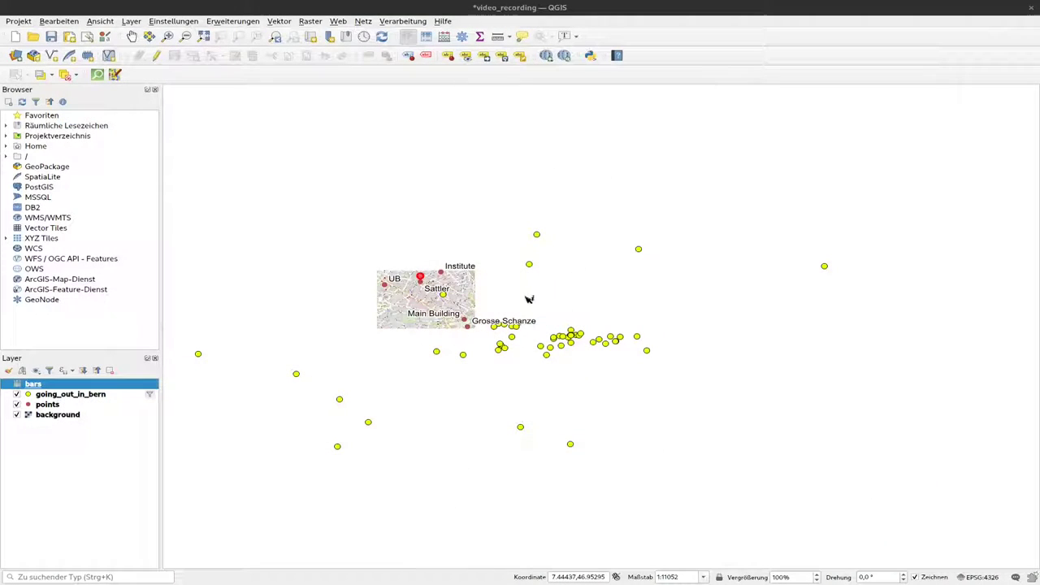